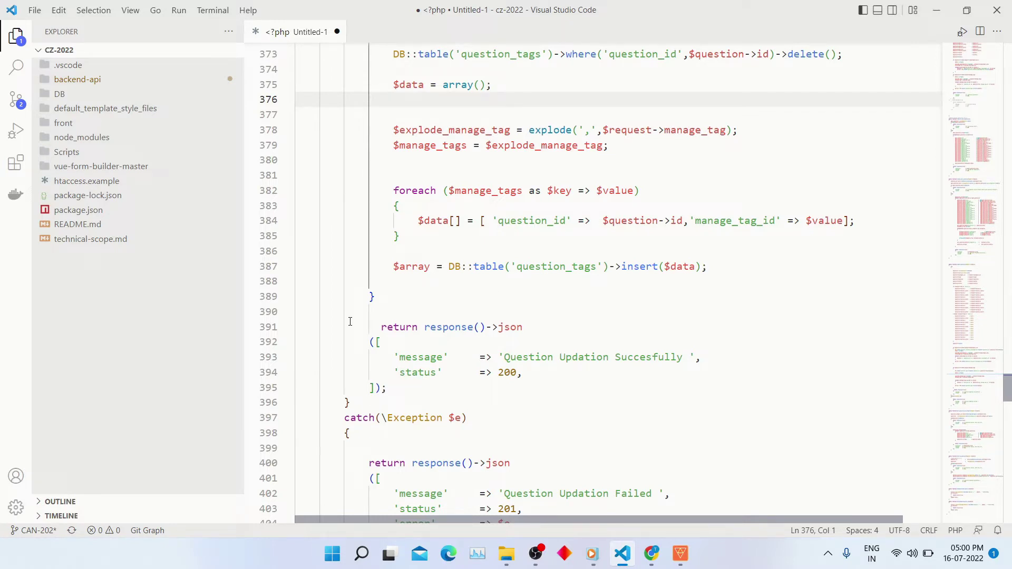
# Step: Browse the colour theme list, dismiss it unchanged, and place the caret at line 385's end
pyautogui.click(11, 516)
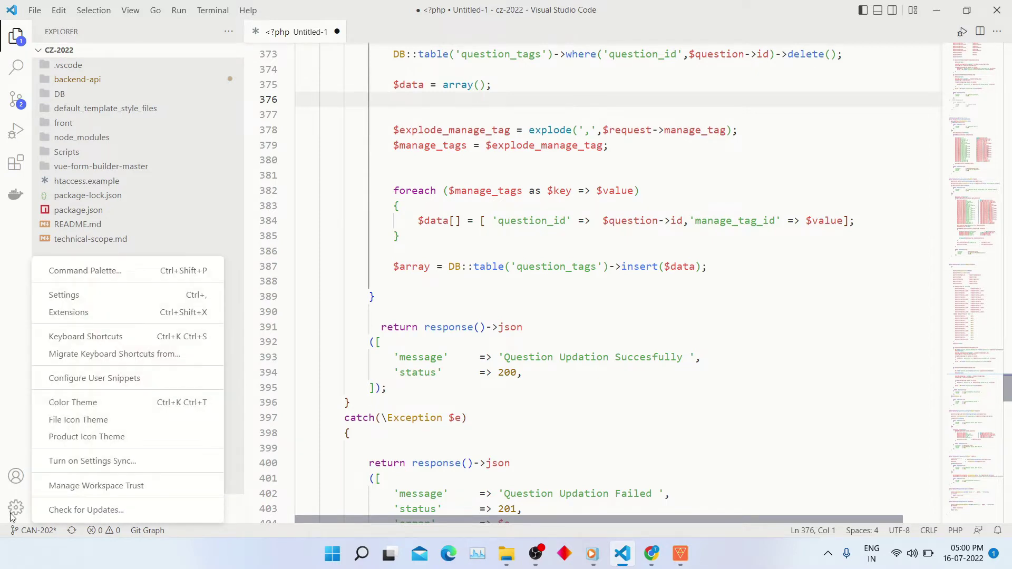
pyautogui.click(117, 403)
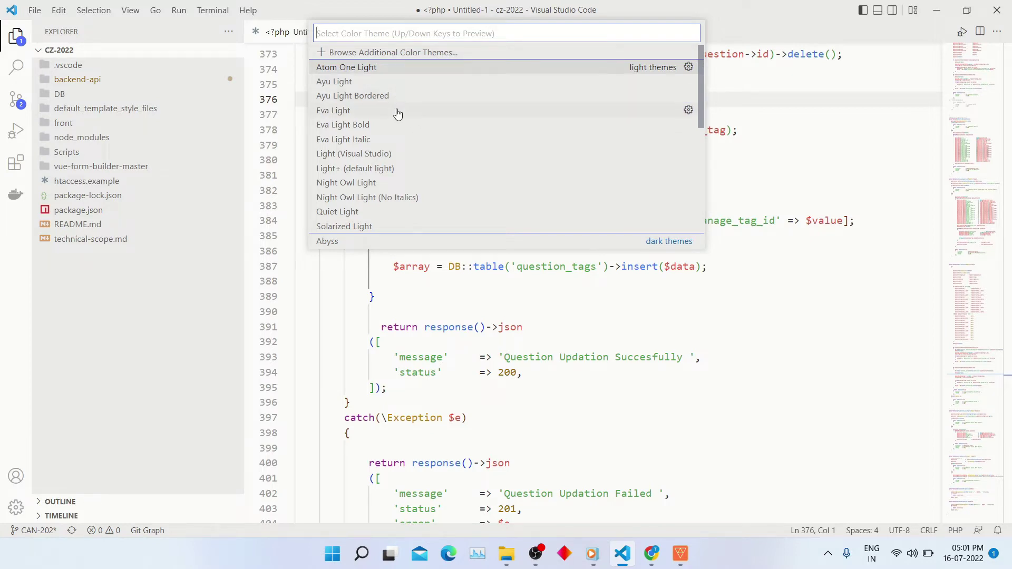
pyautogui.press('Escape')
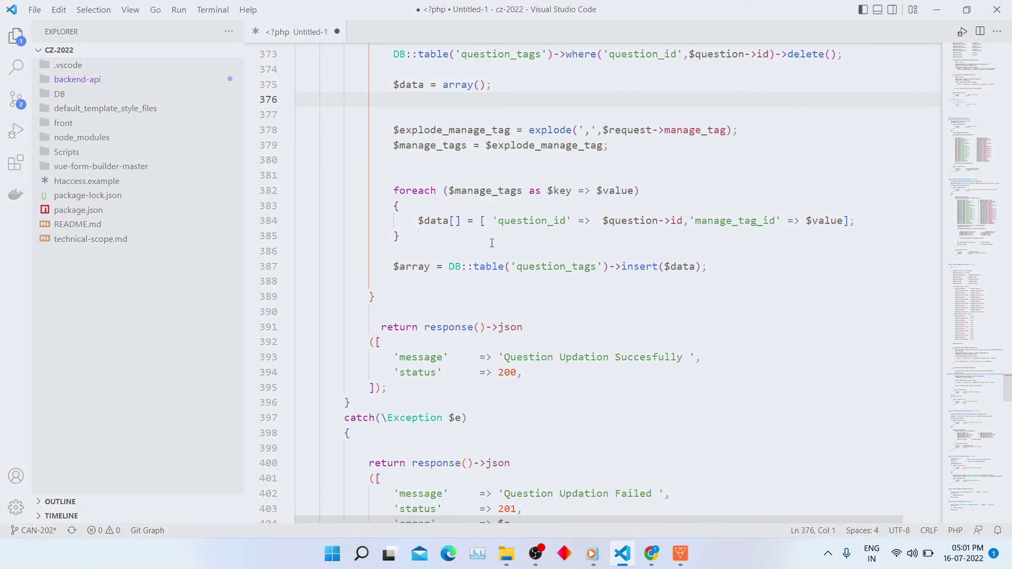
pyautogui.click(491, 243)
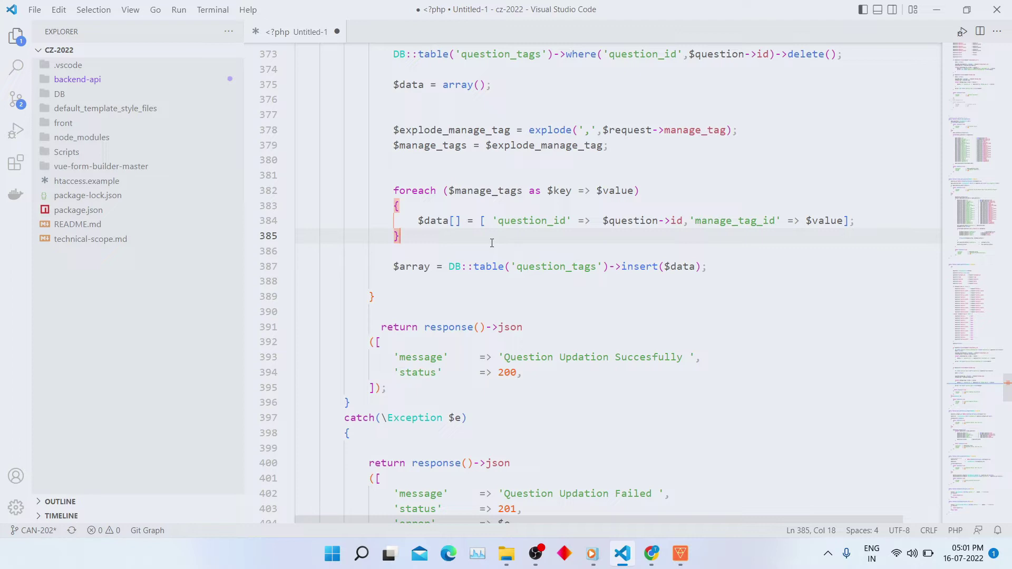
# Step: Apply the Light+ (default light) colour theme from the Manage gear menu
pyautogui.click(17, 508)
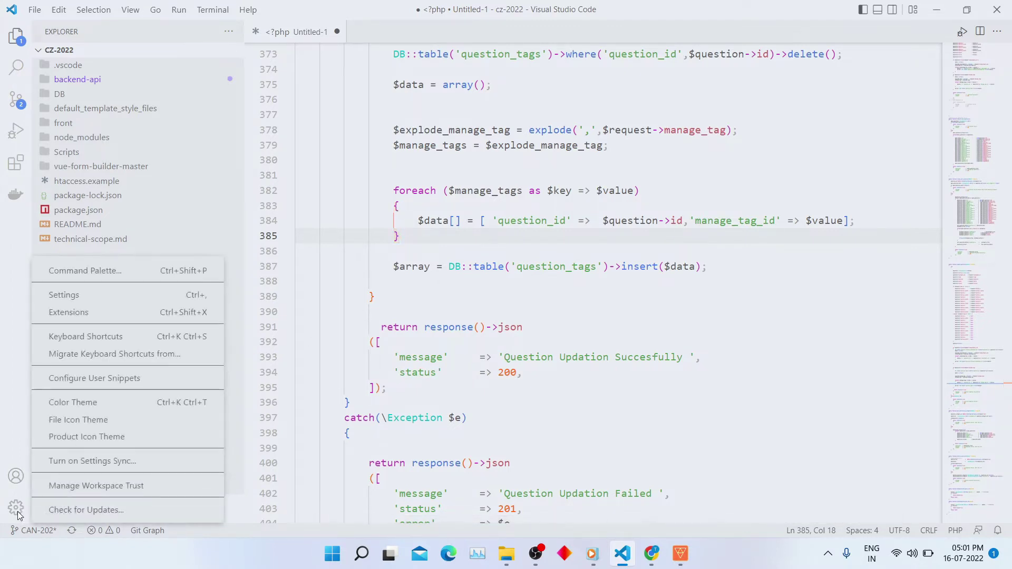
pyautogui.click(96, 405)
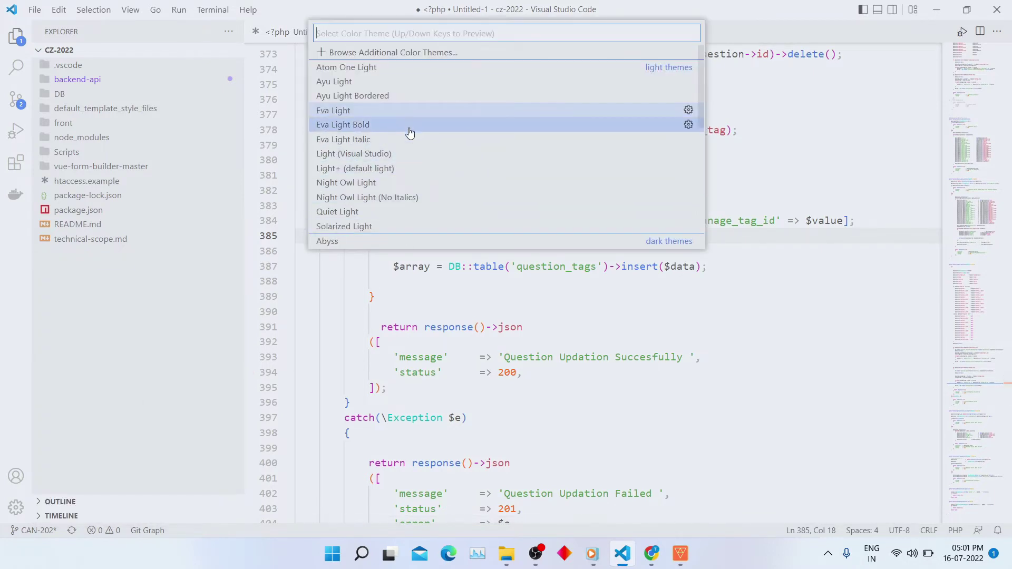
pyautogui.click(411, 170)
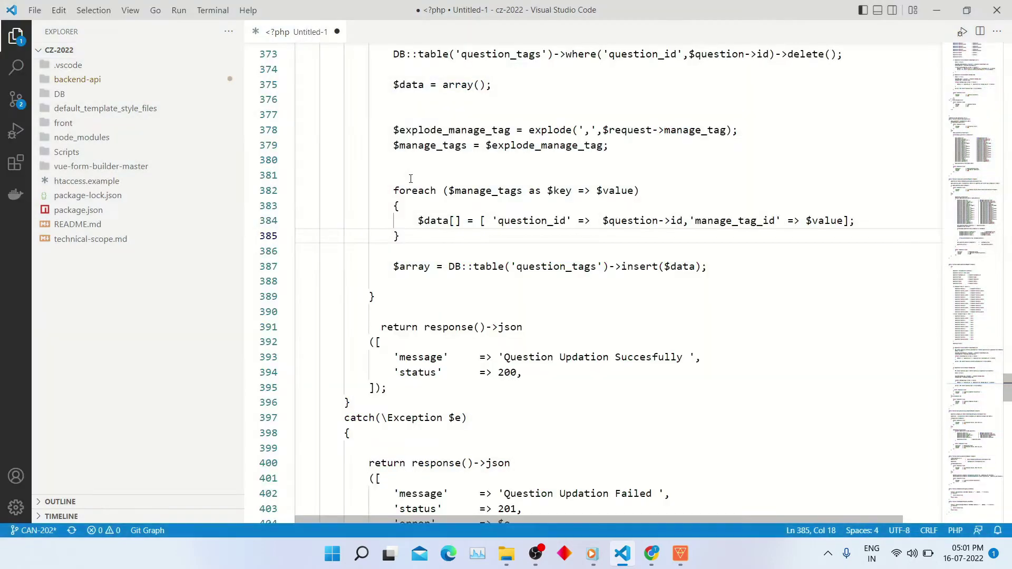
# Step: With the caret on line 388, switch the colour theme to dark Abyss
pyautogui.click(824, 281)
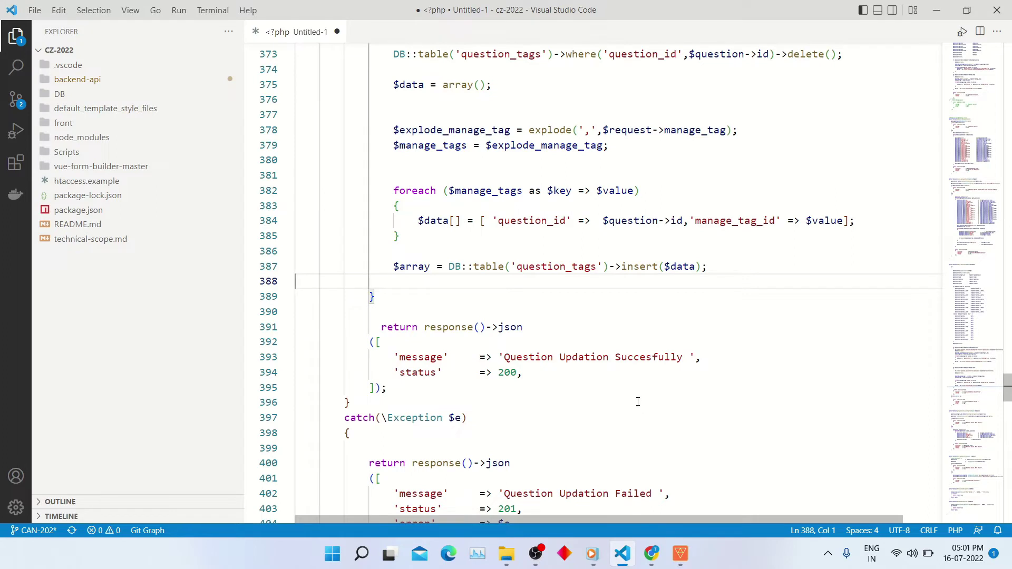
pyautogui.click(16, 507)
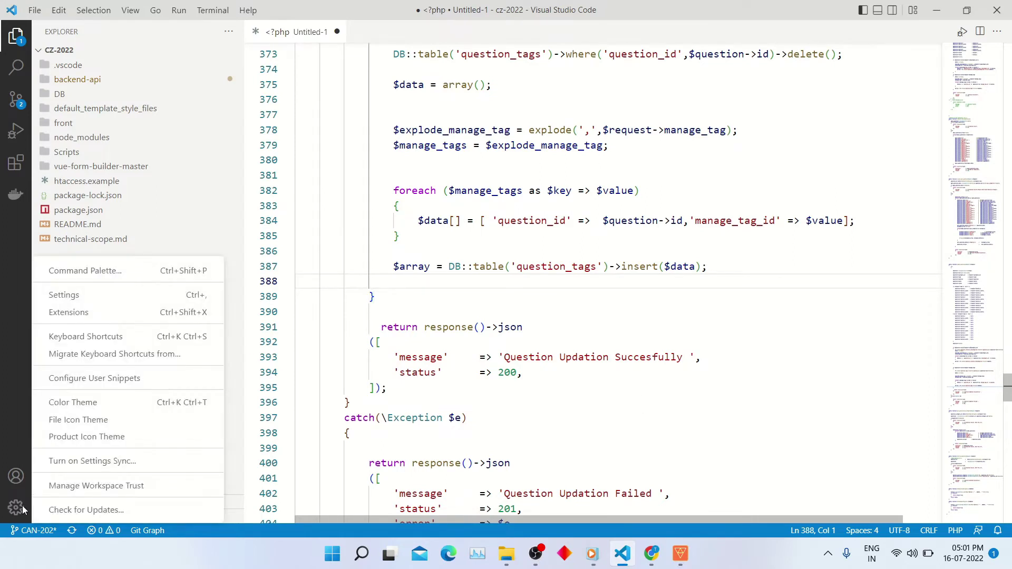
pyautogui.click(94, 405)
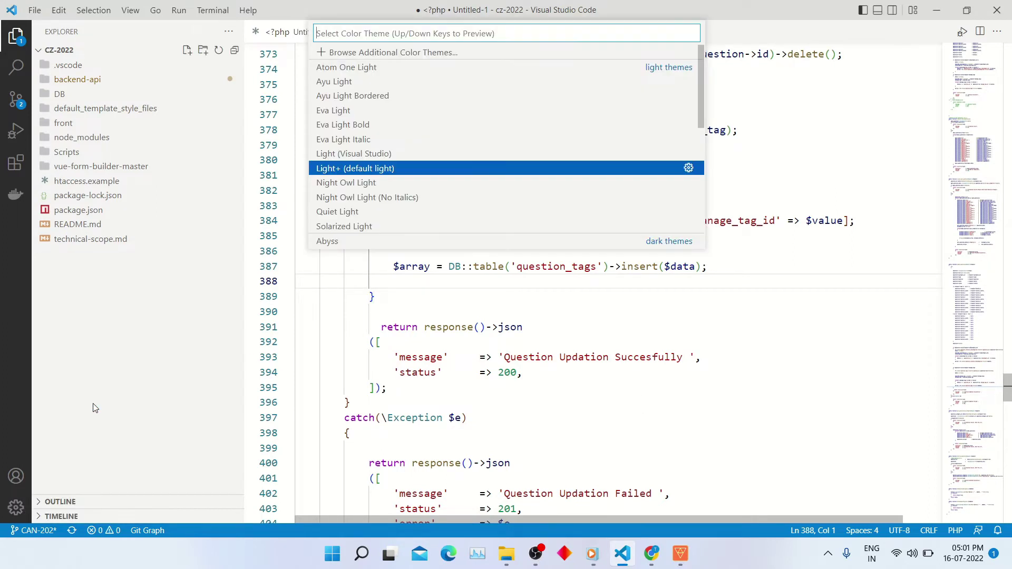
pyautogui.moveTo(700, 63); pyautogui.dragTo(701, 132)
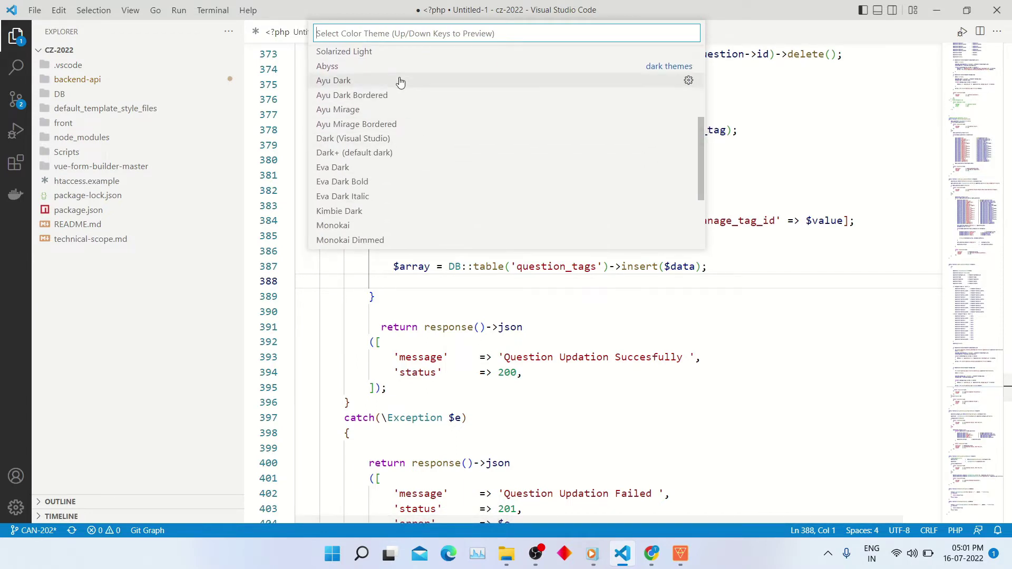
pyautogui.scroll(1, 413, 154)
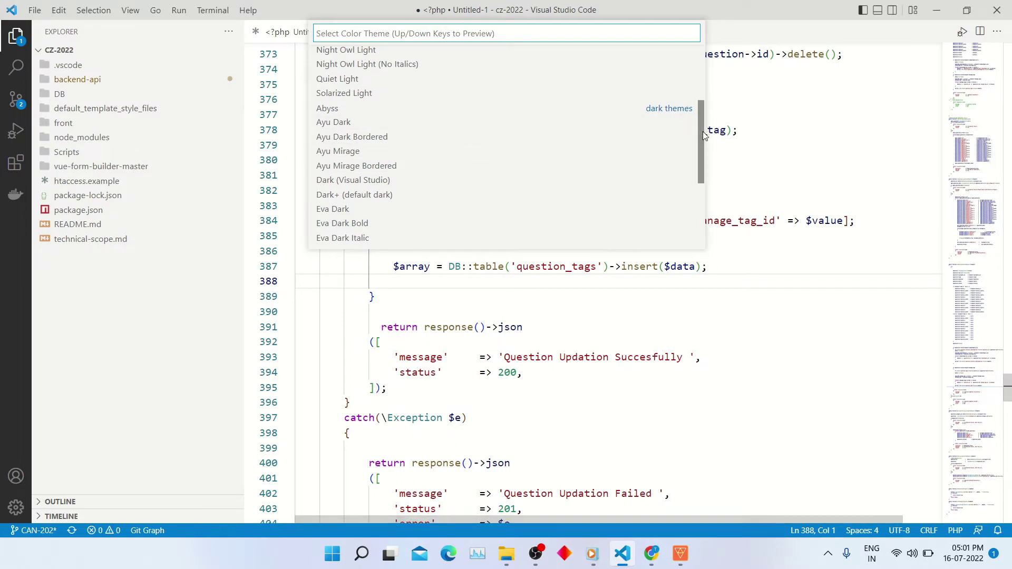
pyautogui.scroll(-1, 654, 101)
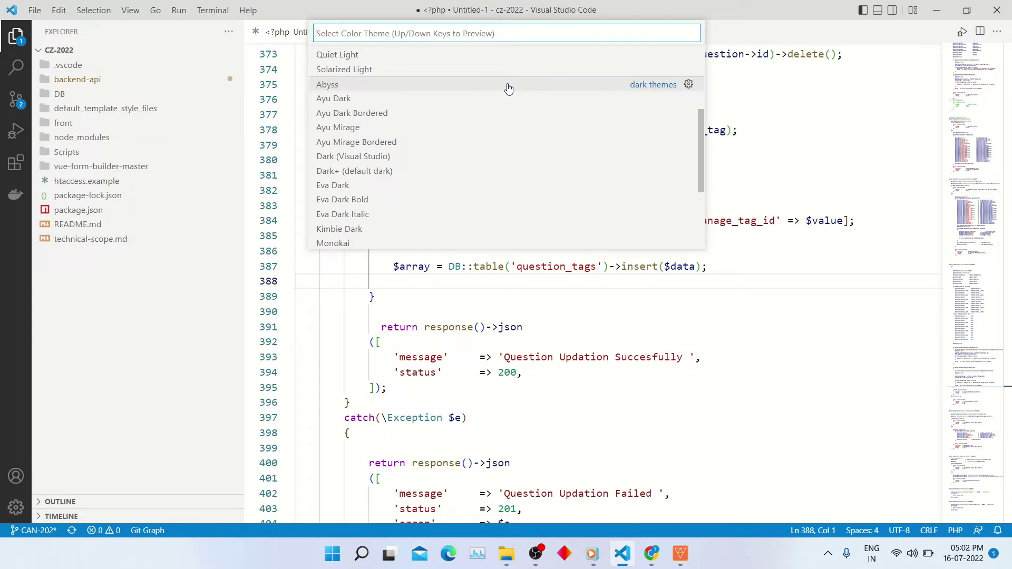
pyautogui.click(508, 85)
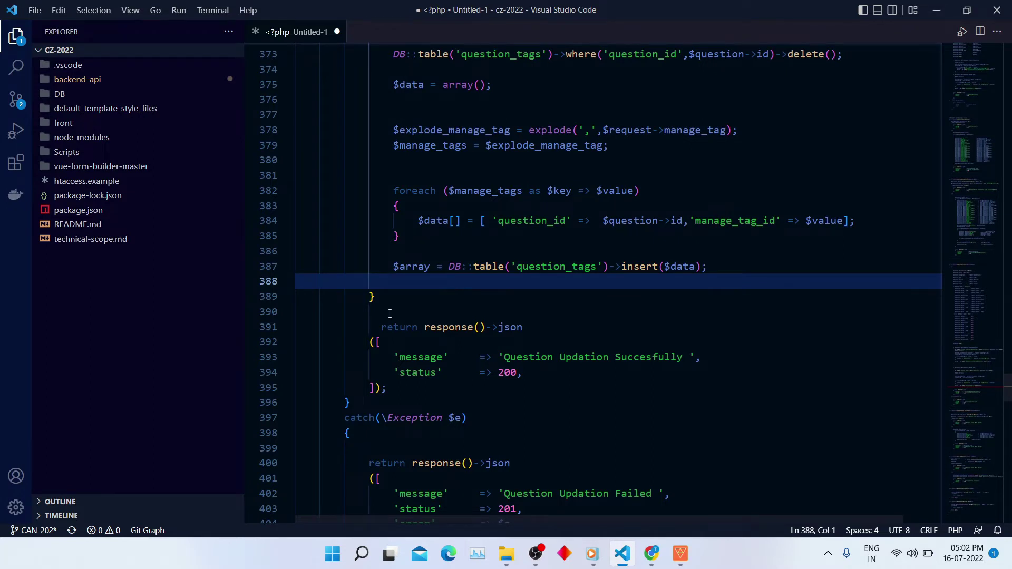
# Step: Apply the Monokai dark colour theme from the theme list
pyautogui.click(16, 507)
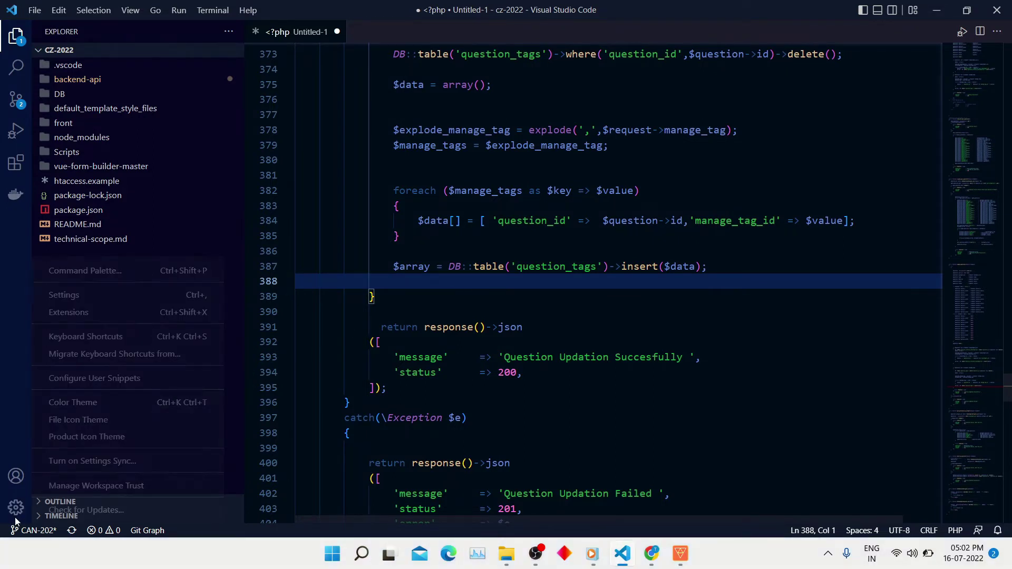
pyautogui.click(125, 407)
pyautogui.scroll(-2, 524, 167)
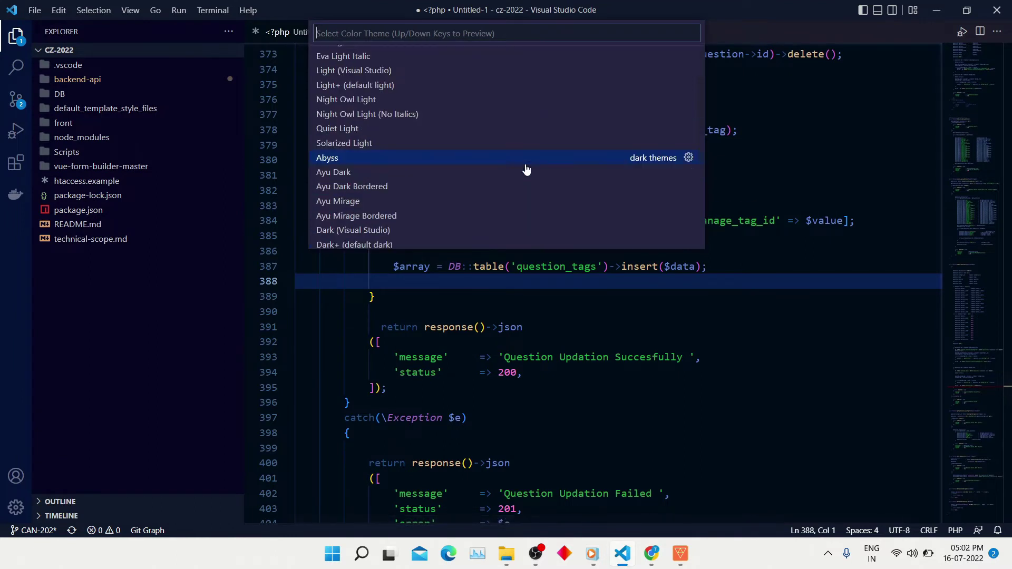
pyautogui.scroll(-1, 517, 201)
pyautogui.scroll(-1, 416, 188)
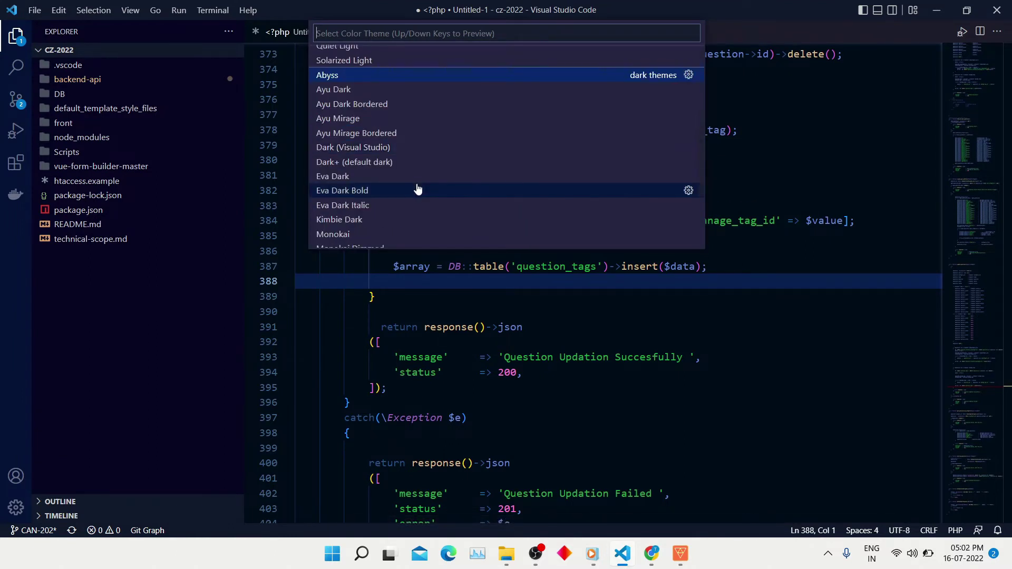
pyautogui.scroll(-1, 417, 190)
pyautogui.scroll(-1, 417, 193)
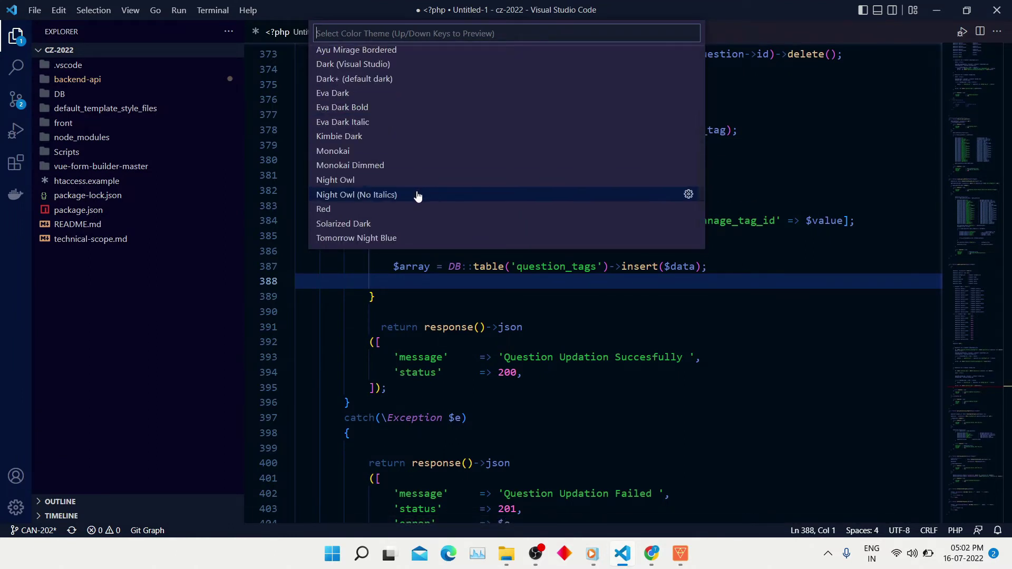
pyautogui.click(381, 157)
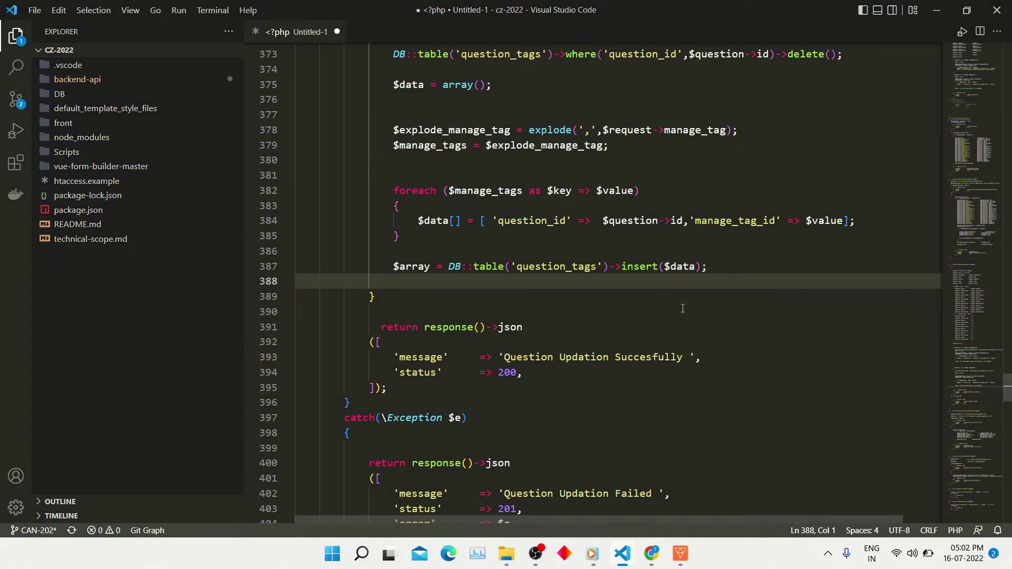
# Step: Click on lines 390 and 393 and the file explorer to view Monokai
pyautogui.click(686, 309)
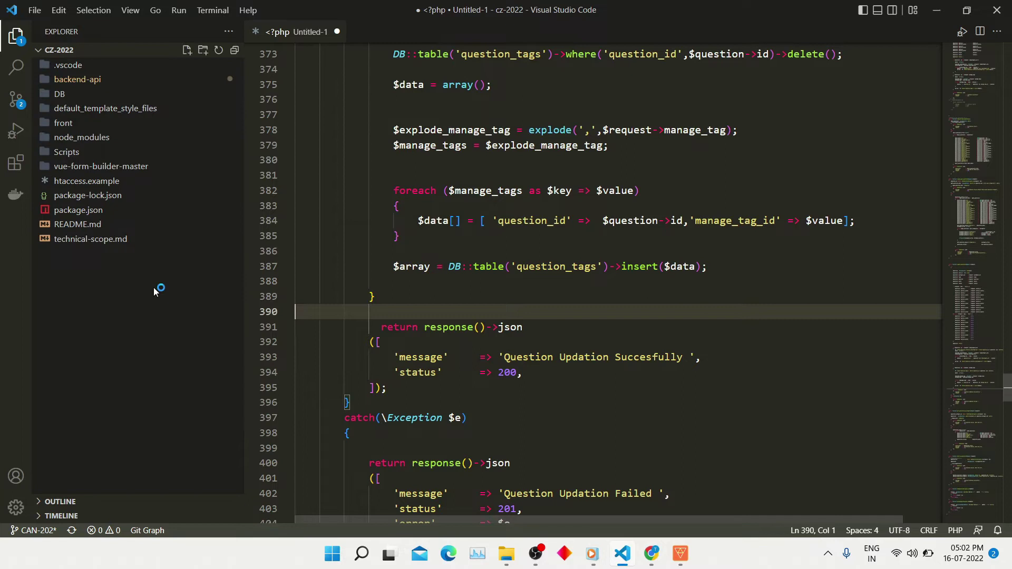
pyautogui.click(163, 300)
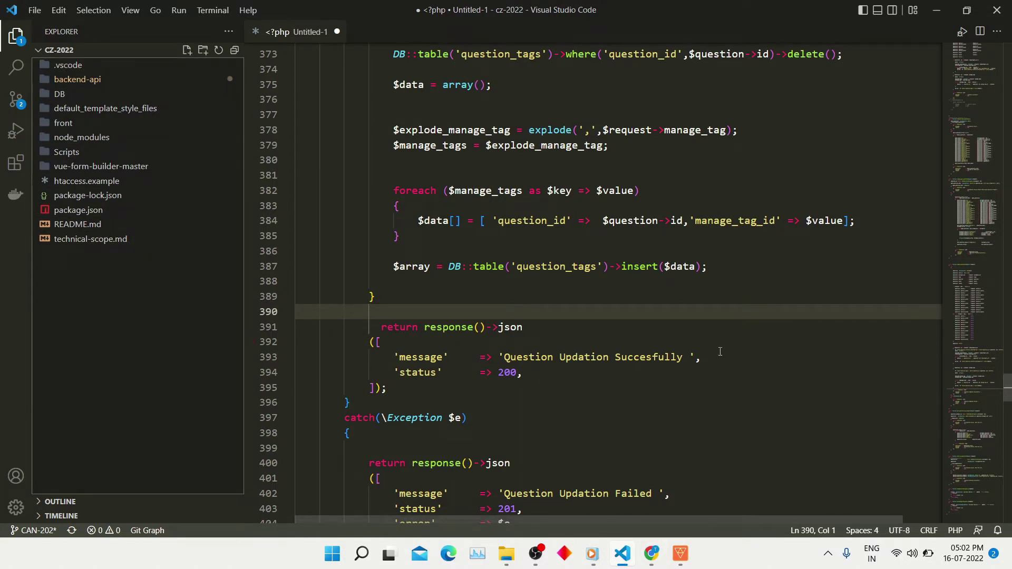
pyautogui.click(720, 352)
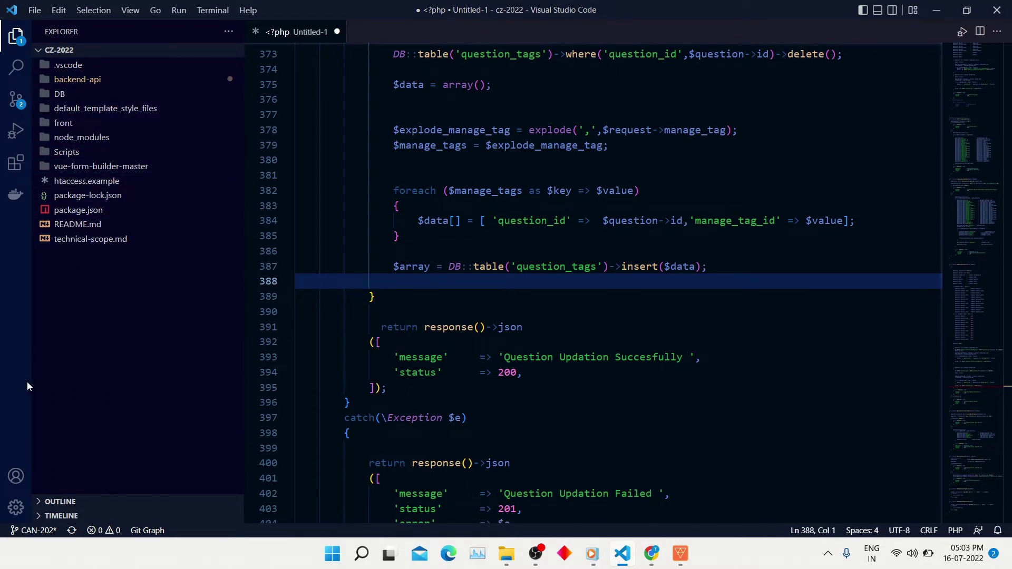
# Step: Apply the Minimal file icon theme and preview it by expanding backend-api
pyautogui.click(16, 508)
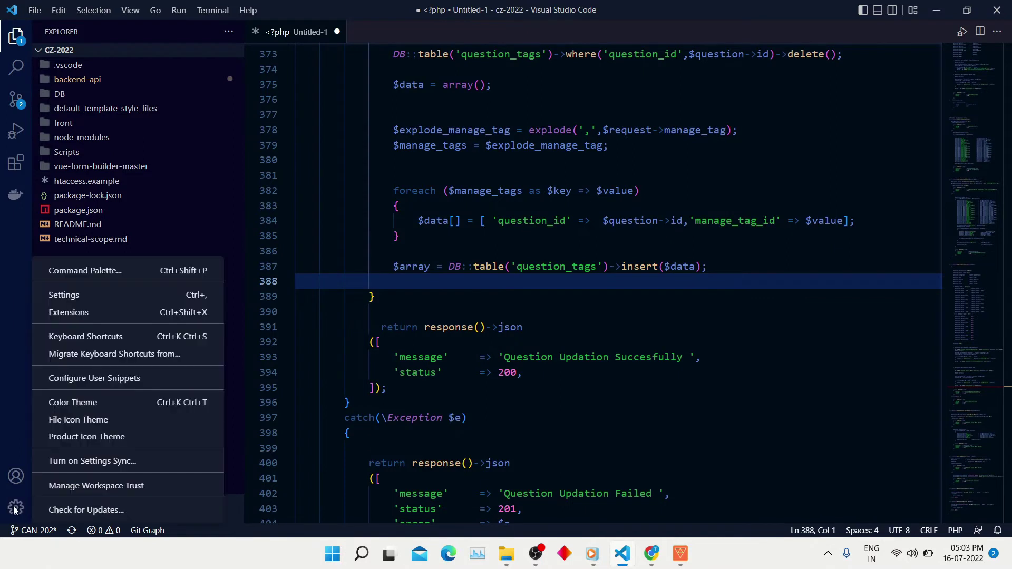
pyautogui.click(77, 423)
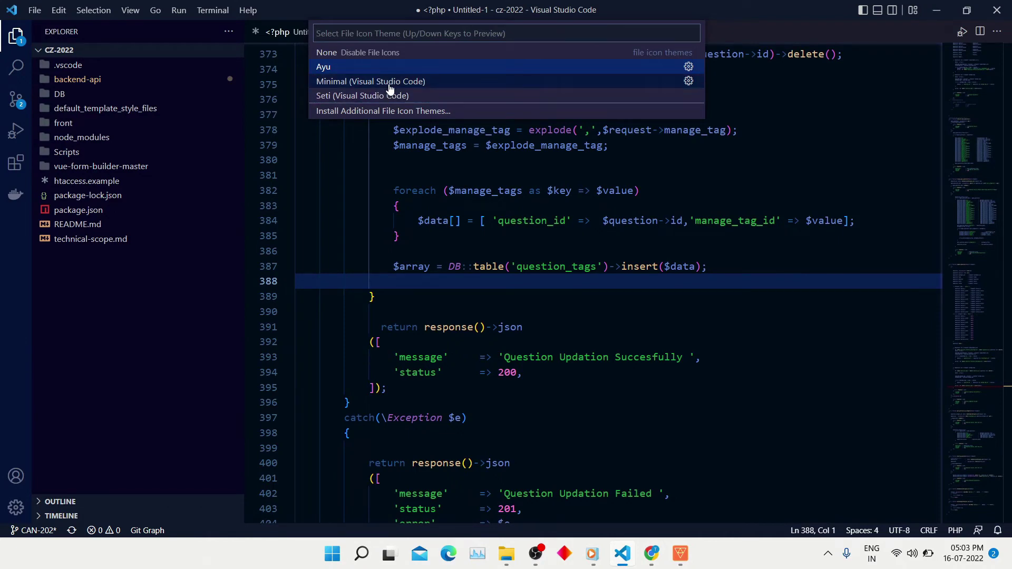
pyautogui.click(388, 89)
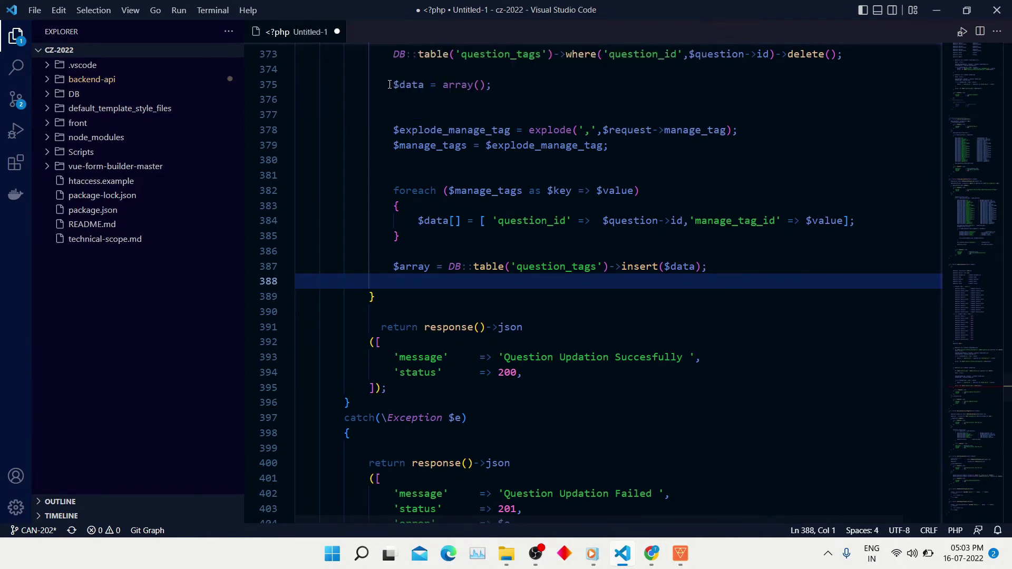
pyautogui.click(49, 81)
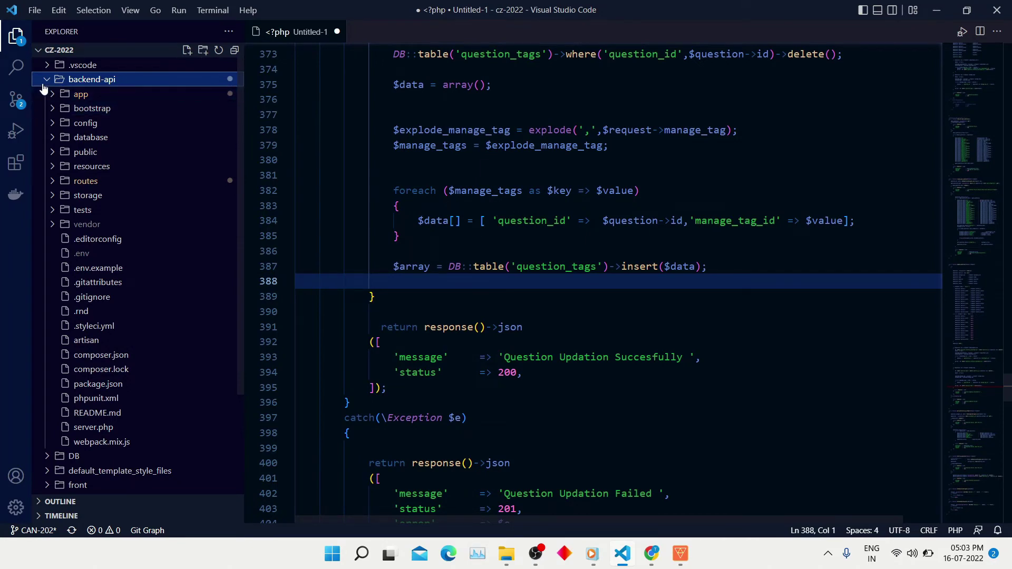
pyautogui.click(44, 83)
# Step: Preview Seti icons in backend-api and app, then reopen the file icon theme picker
pyautogui.click(16, 507)
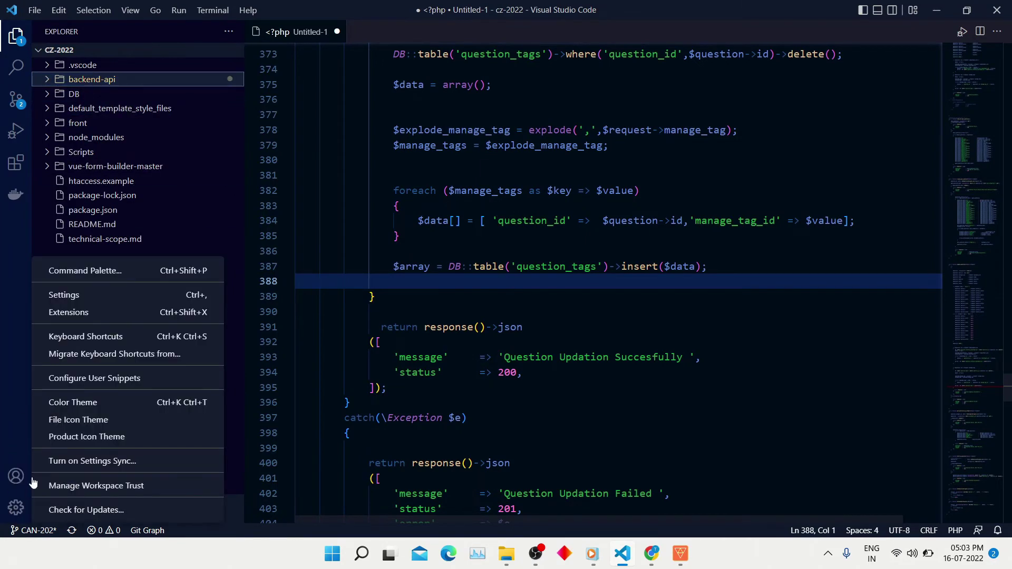
pyautogui.click(80, 419)
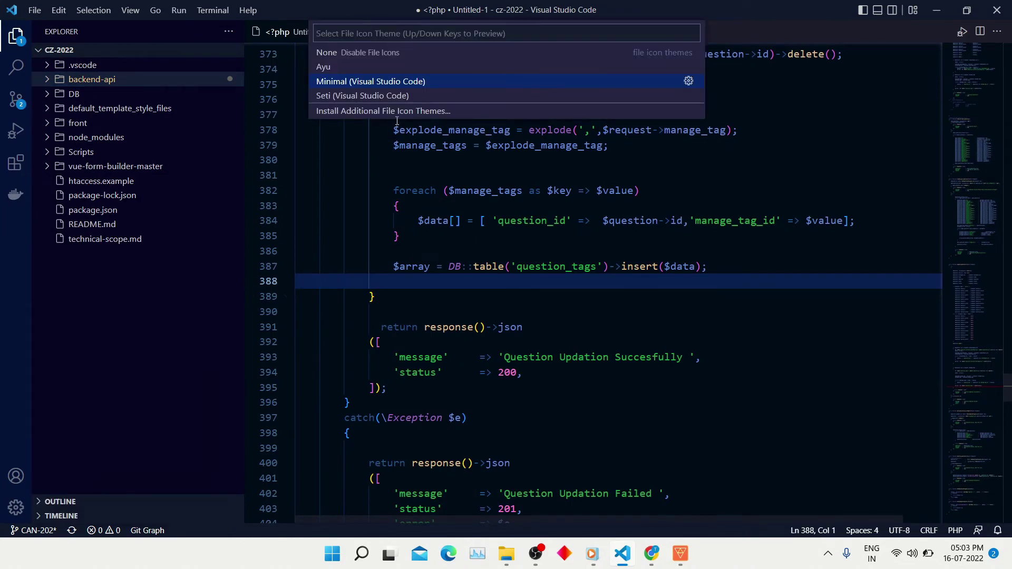
pyautogui.click(402, 95)
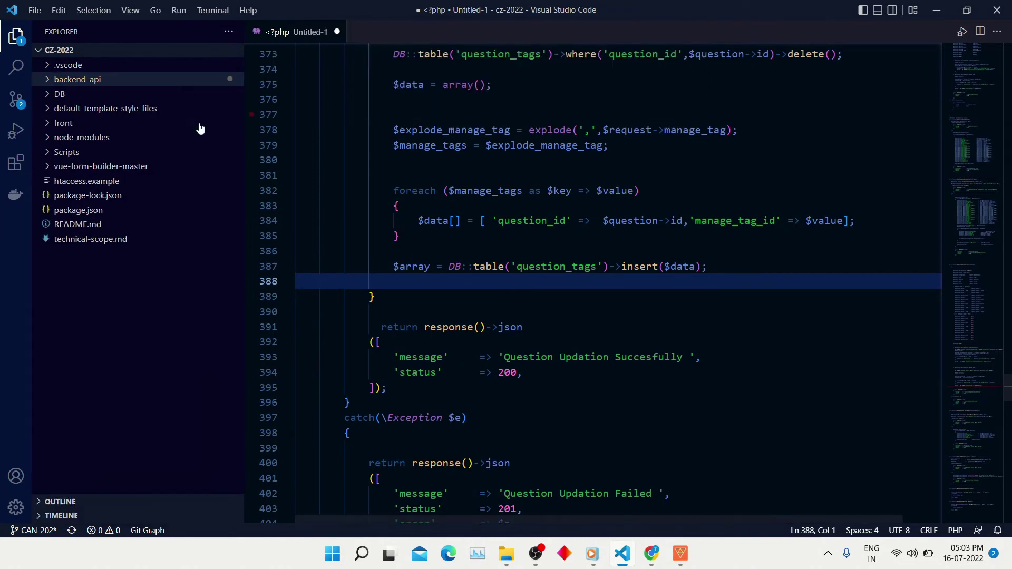
pyautogui.click(49, 82)
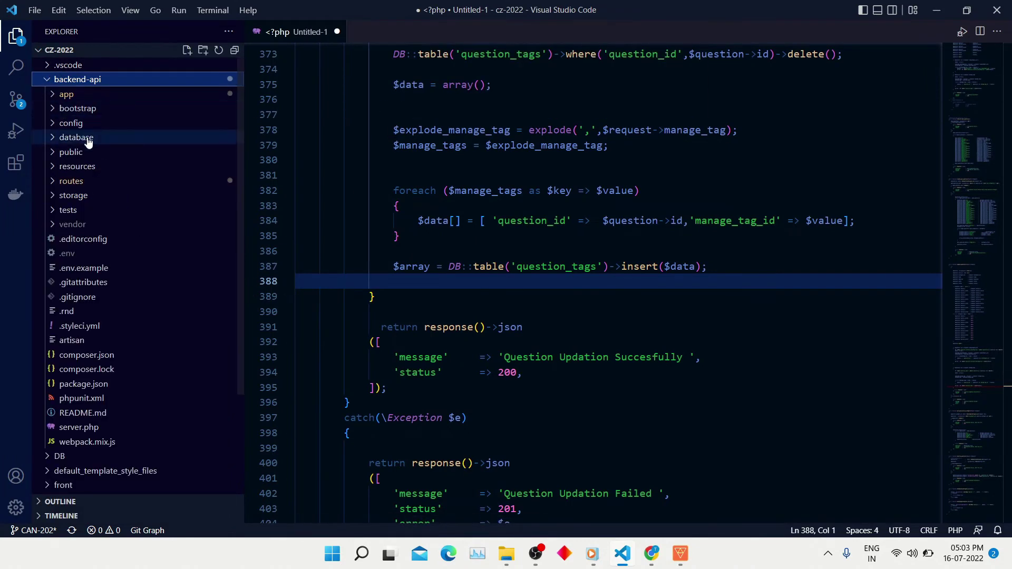
pyautogui.click(52, 94)
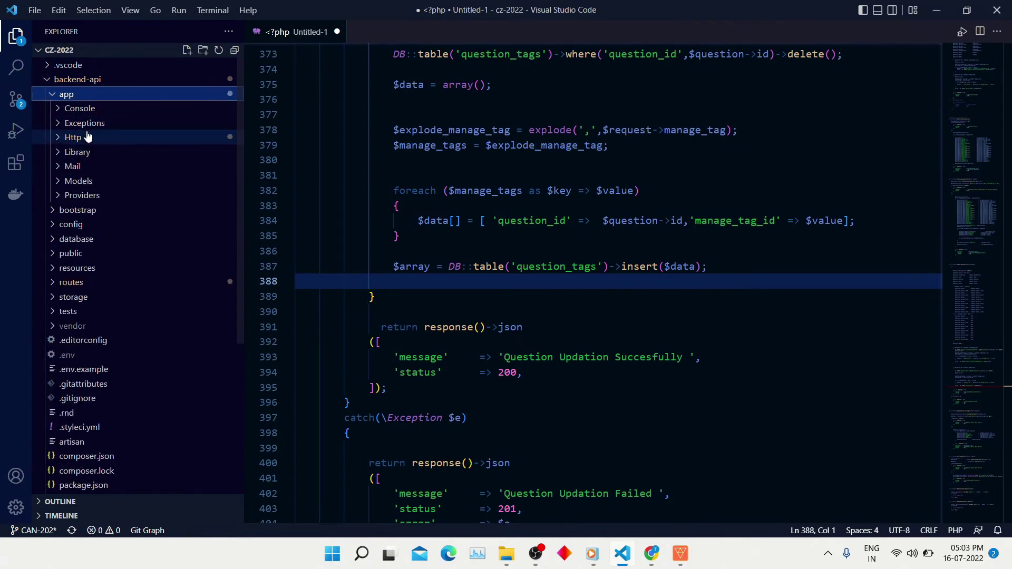
pyautogui.click(47, 84)
pyautogui.click(16, 507)
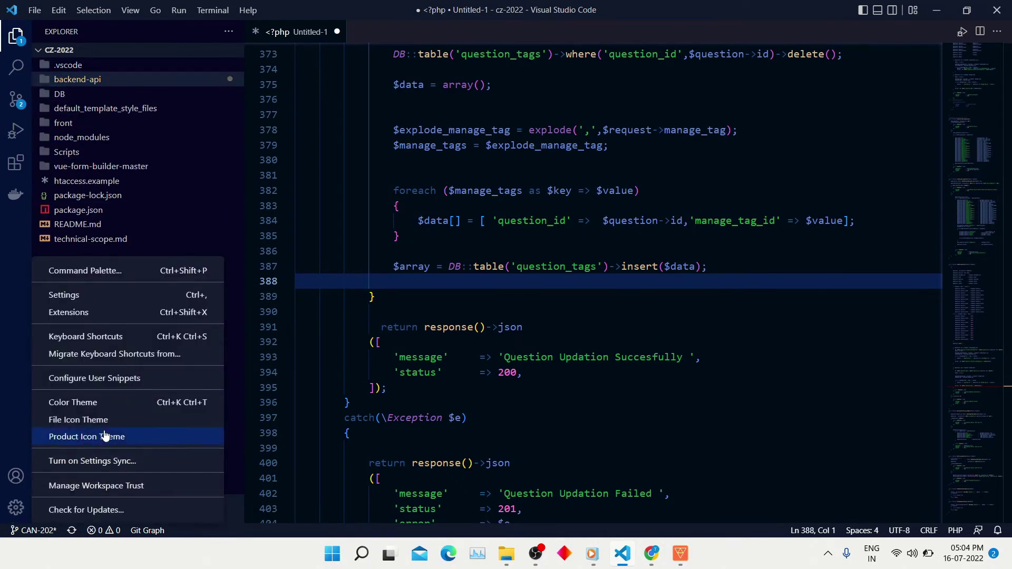
pyautogui.click(118, 422)
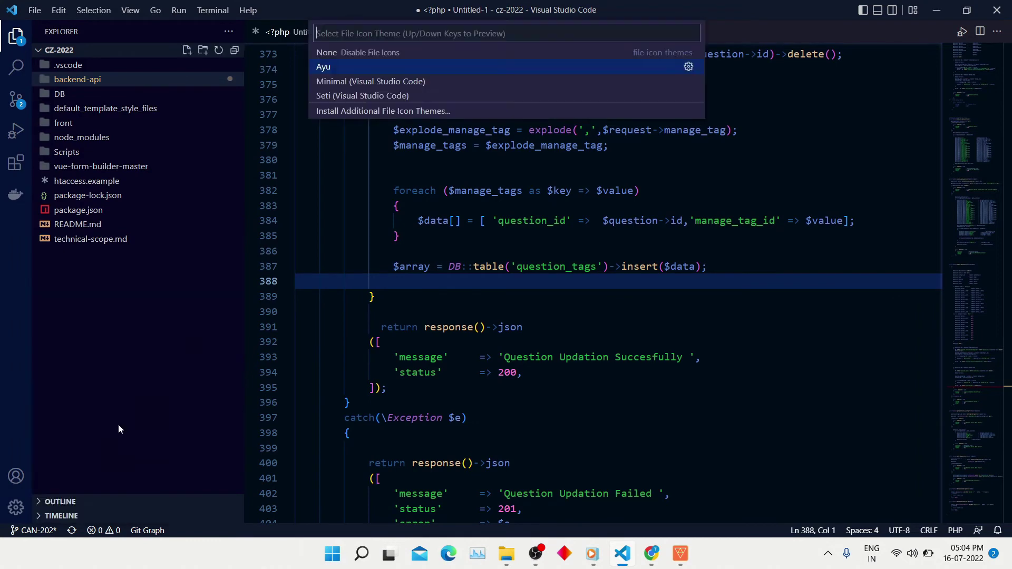
# Step: Install the Material Icon Theme extension from the marketplace and activate it as the file icon theme
pyautogui.click(409, 112)
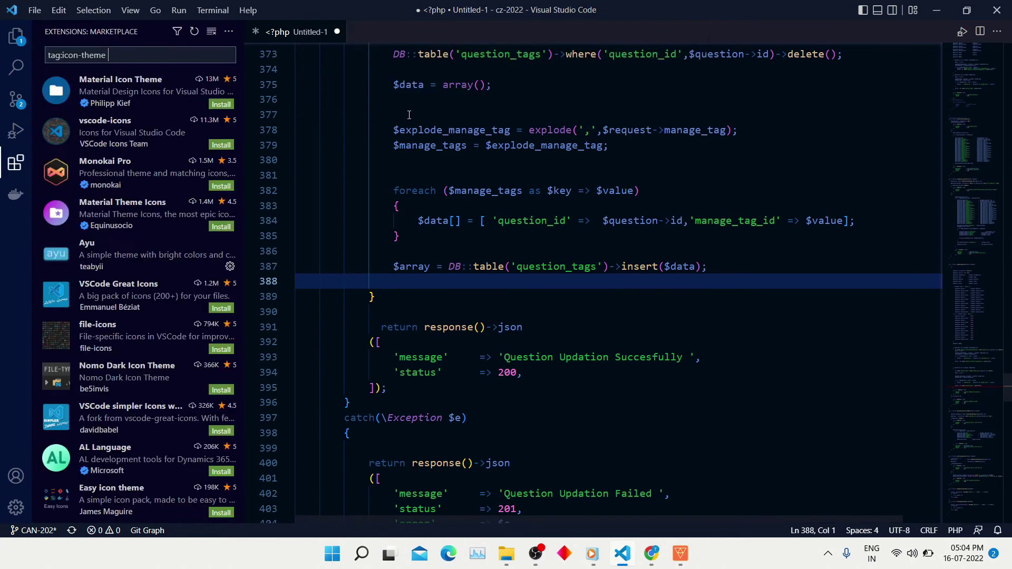
pyautogui.click(134, 89)
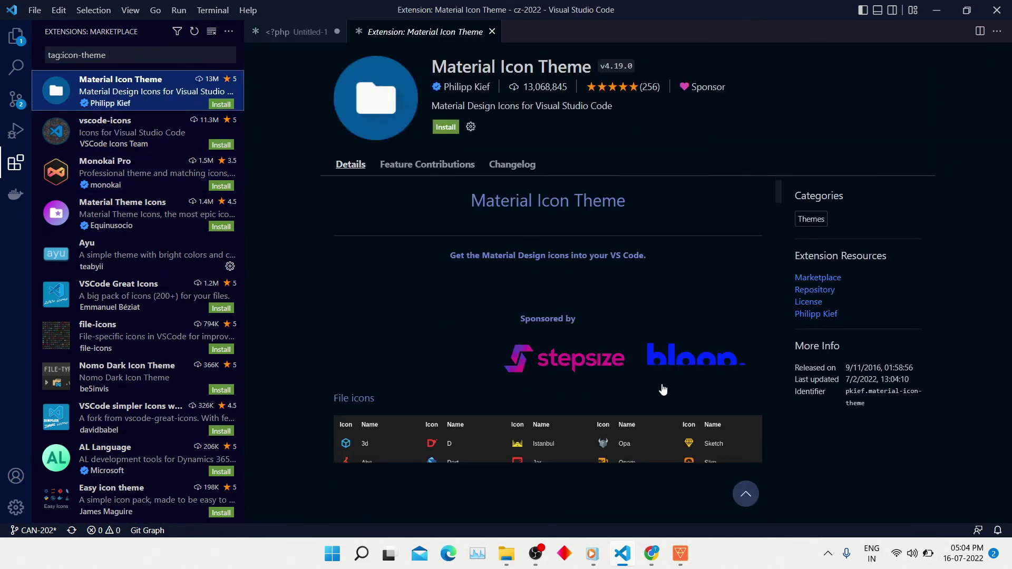
pyautogui.scroll(-3, 653, 393)
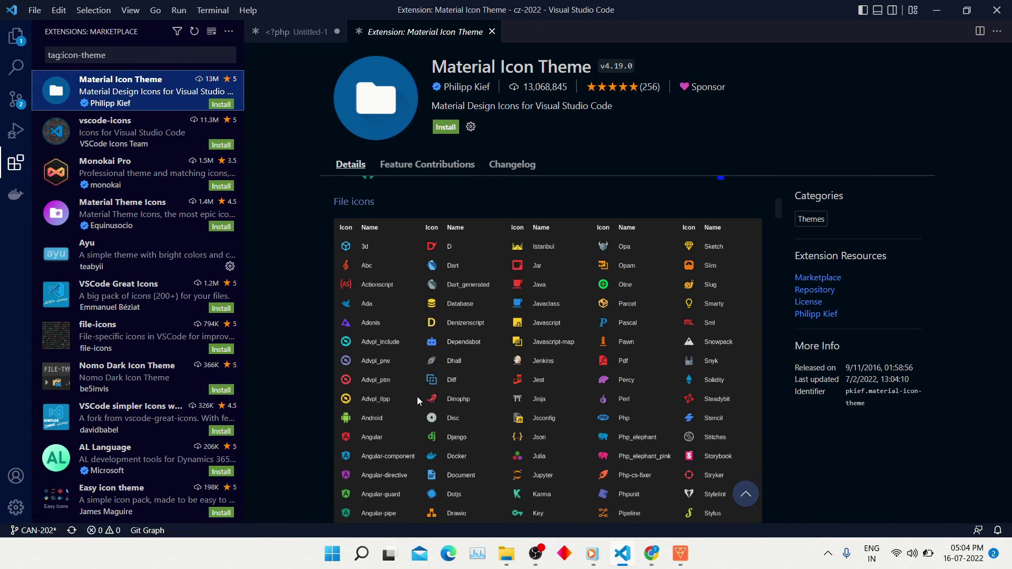
pyautogui.scroll(-5, 513, 396)
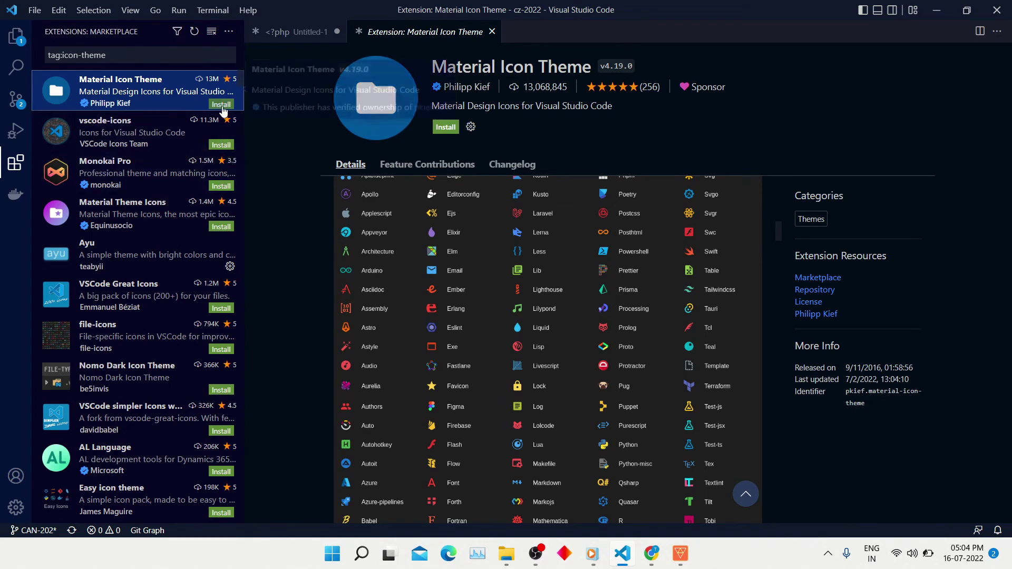
pyautogui.click(451, 129)
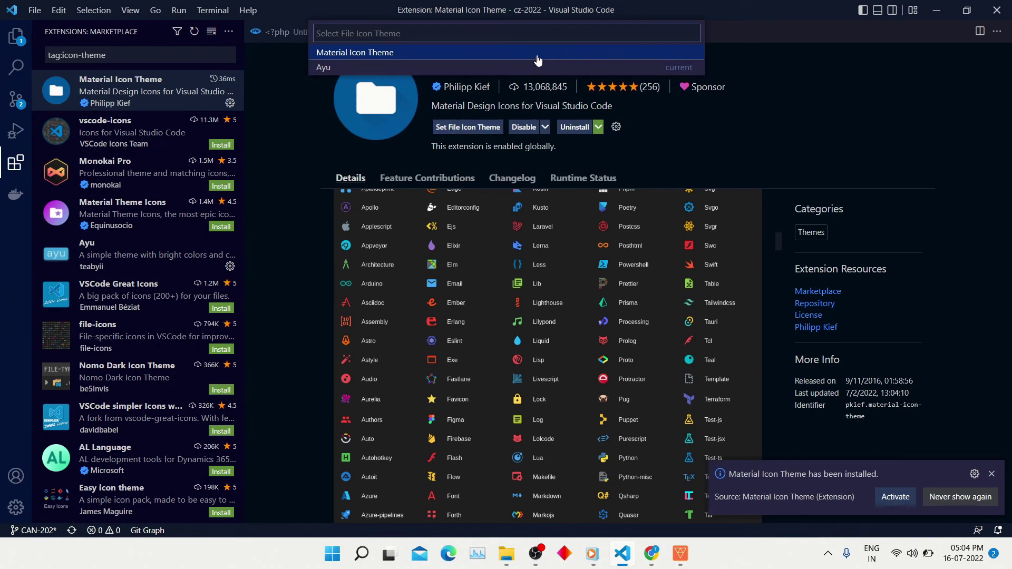
pyautogui.click(534, 59)
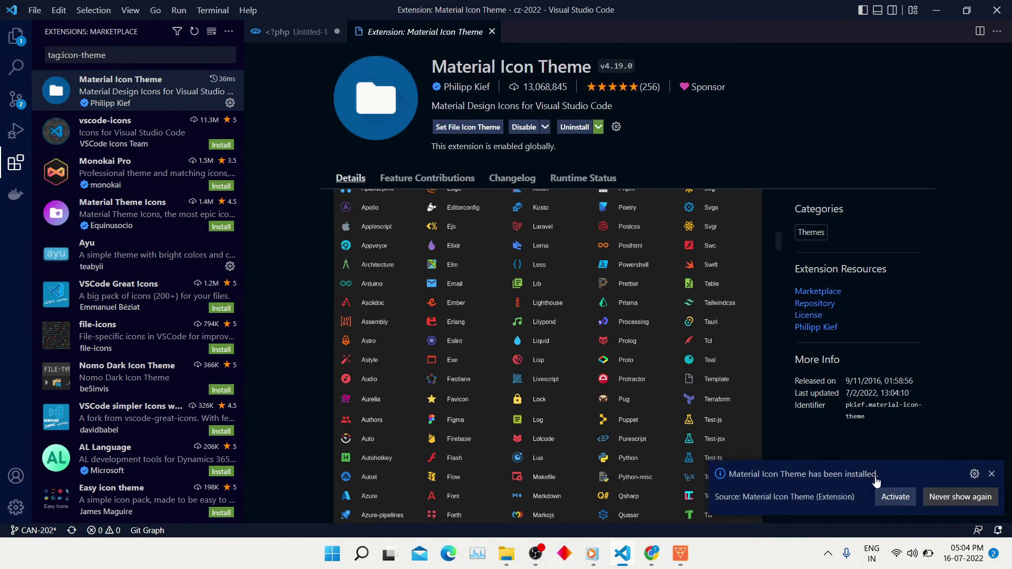
pyautogui.click(894, 498)
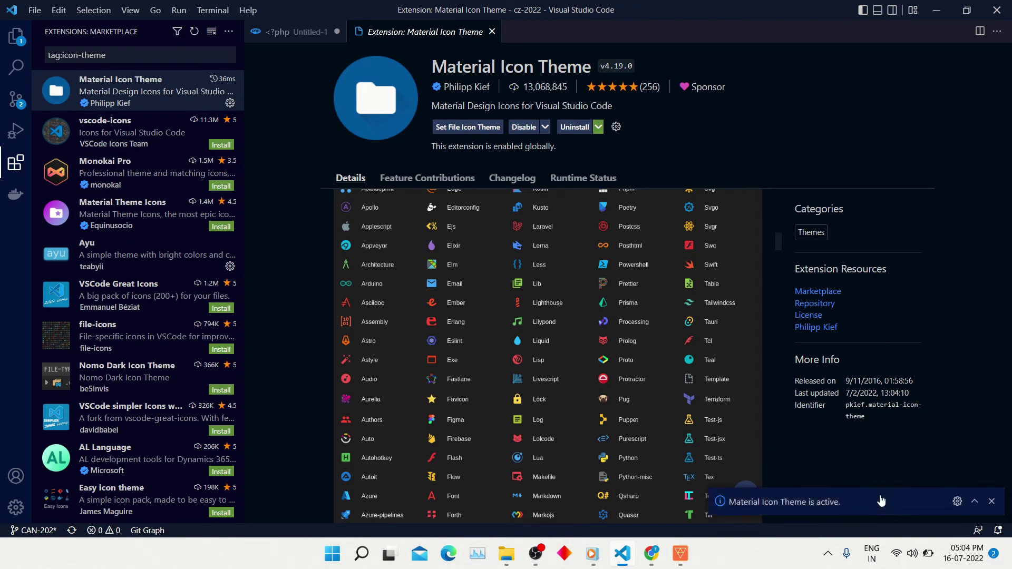
# Step: Cancel the accidental front-folder move, expand backend-api, and close the Material Icon Theme tab
pyautogui.click(16, 39)
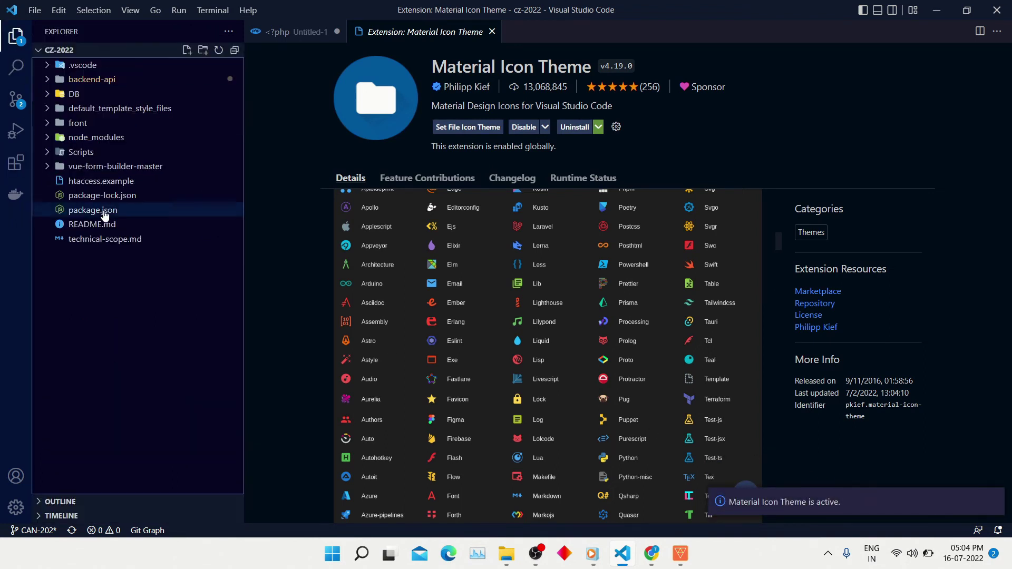
pyautogui.moveTo(78, 123); pyautogui.dragTo(74, 108)
pyautogui.click(624, 281)
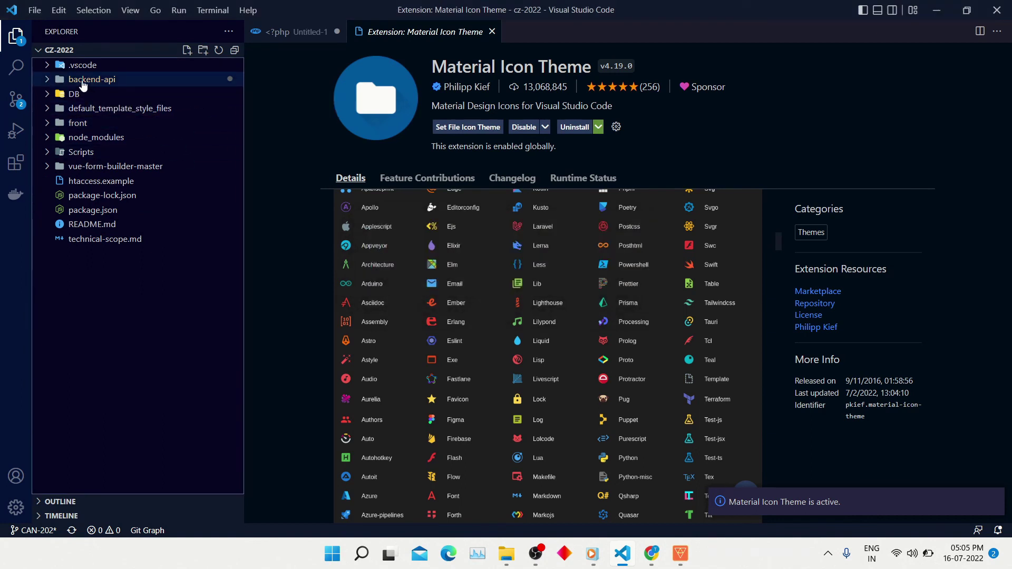
pyautogui.click(48, 80)
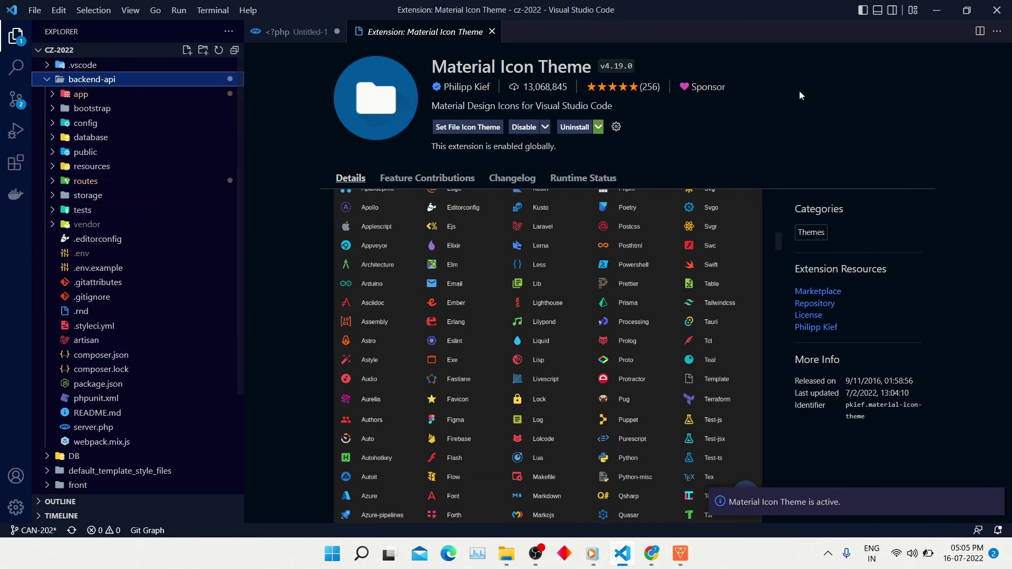
pyautogui.click(492, 32)
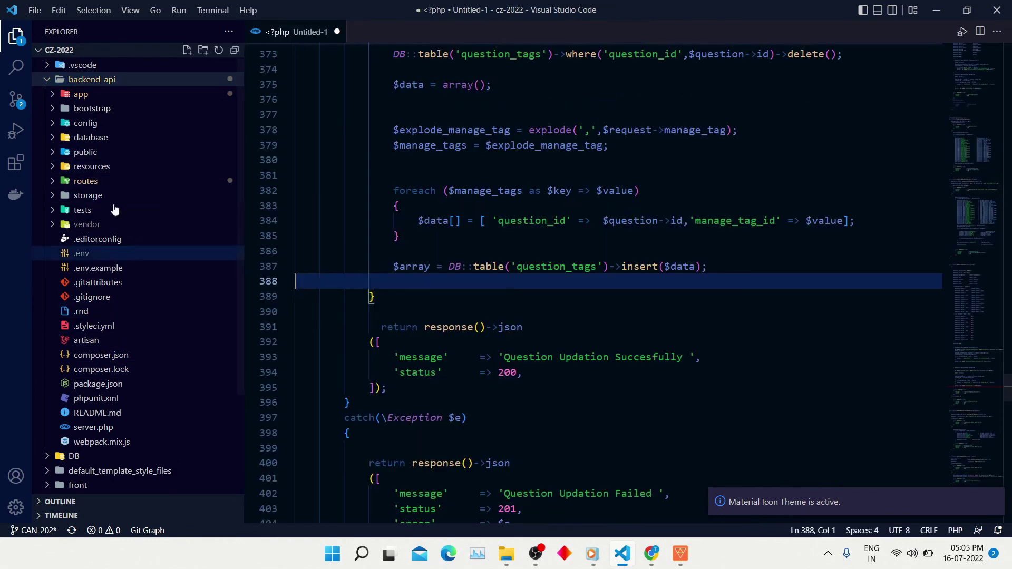